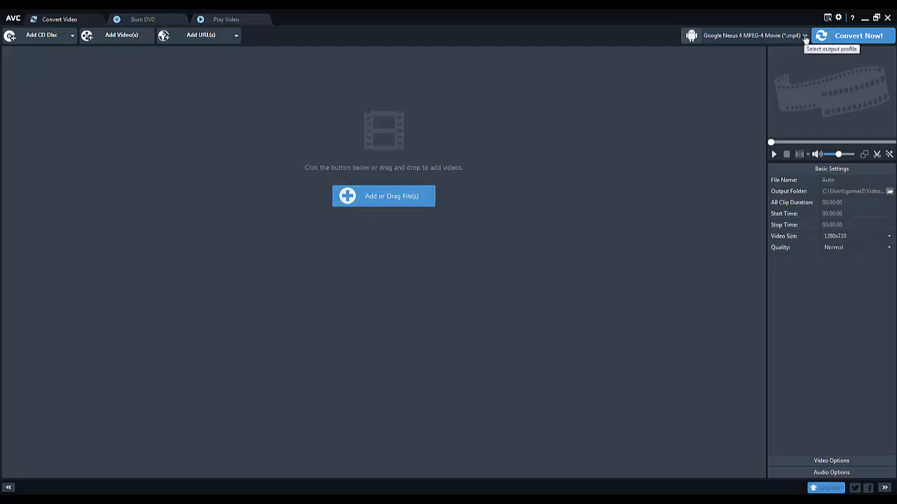
- Set the output profile to MP3 Audio (*.mp3) from the common audio formats
{"action": "left_click", "coordinate": [805, 36]}
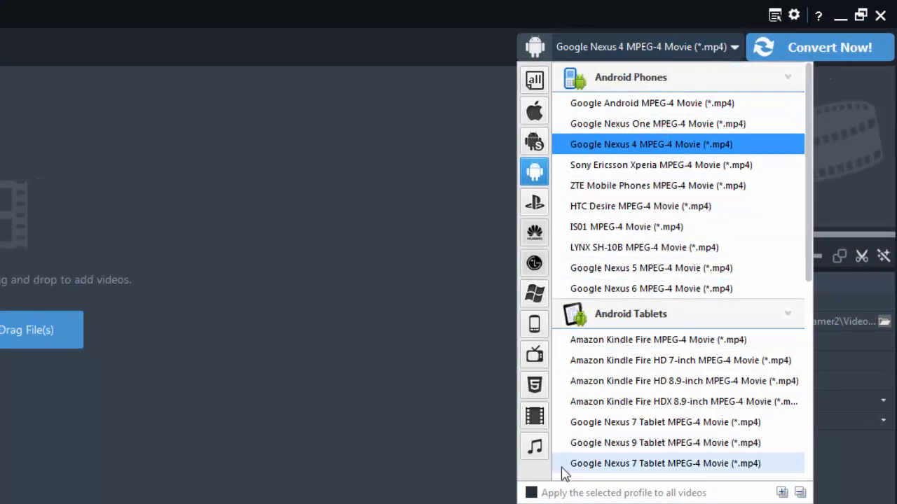
{"action": "left_click", "coordinate": [535, 446]}
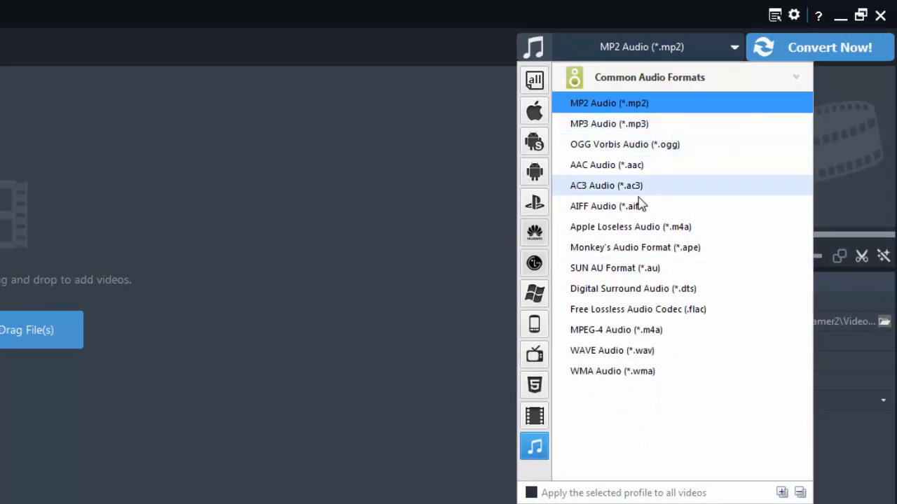
{"action": "left_click", "coordinate": [611, 124]}
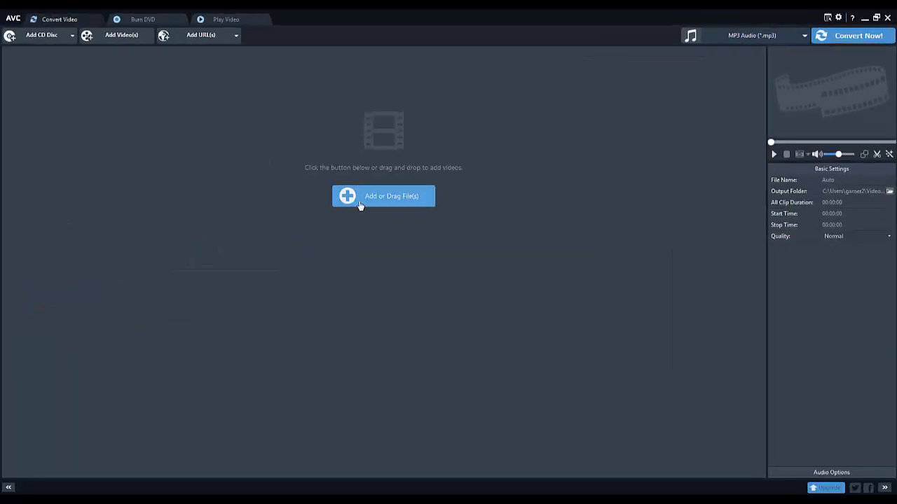
- Import the copied YouTube playlist address as a video URL and start its download
{"action": "left_click", "coordinate": [192, 36]}
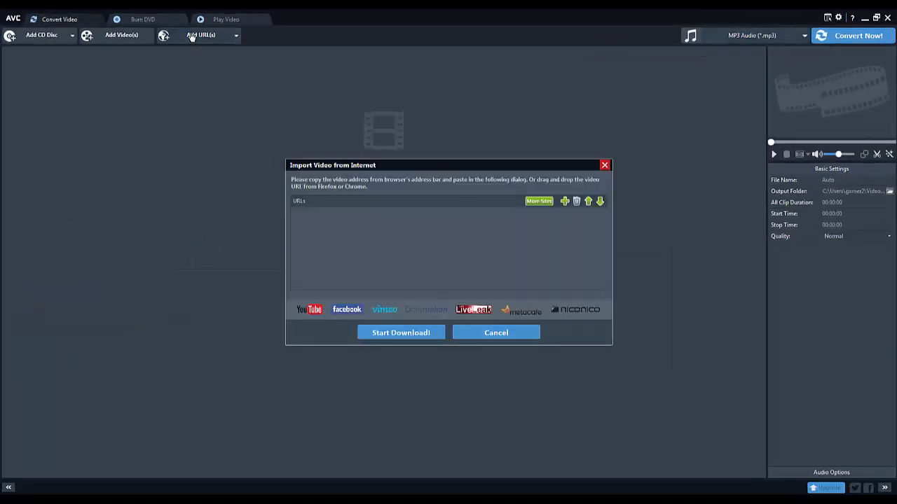
{"action": "left_click", "coordinate": [565, 201]}
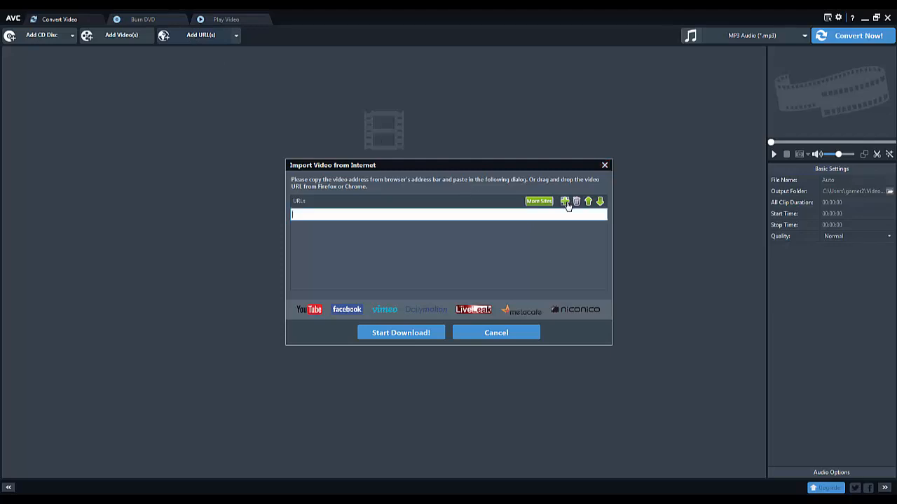
{"action": "right_click", "coordinate": [378, 213]}
{"action": "left_click", "coordinate": [416, 252]}
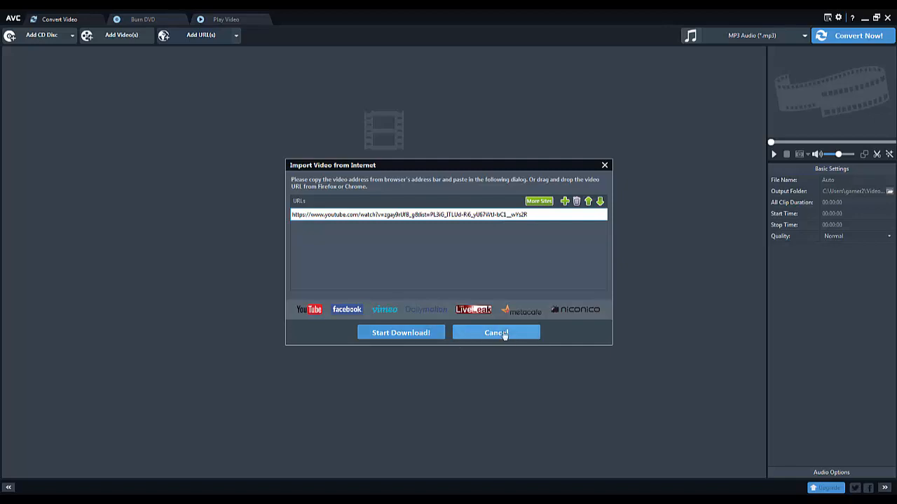
{"action": "left_click", "coordinate": [399, 334]}
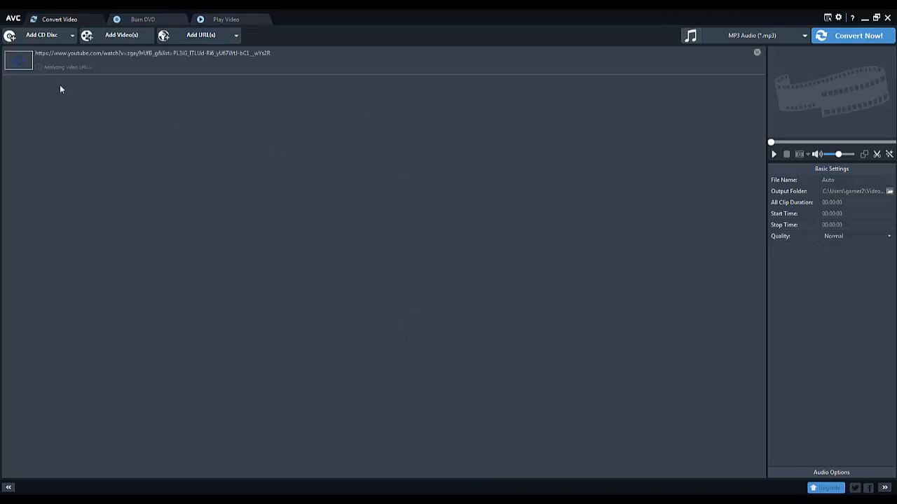
{"action": "left_click", "coordinate": [175, 72]}
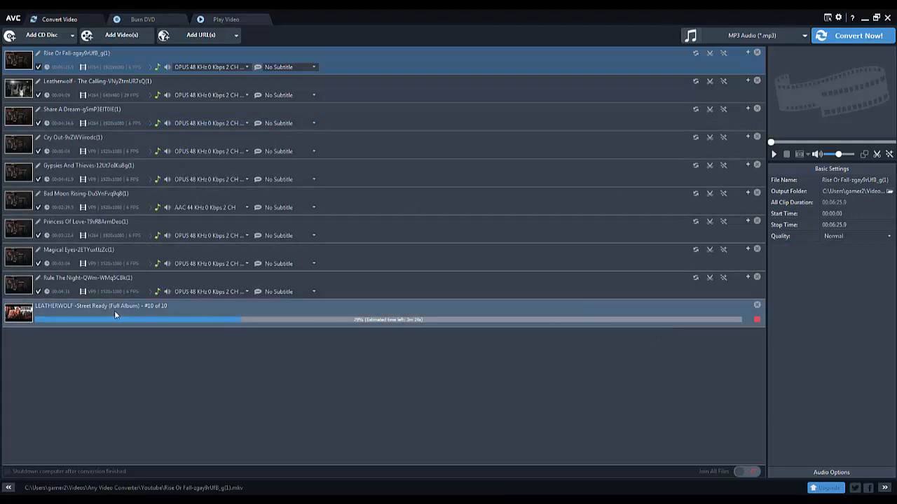
- Remove the unfinished "Street Ready (Full Album)" download from the list and convert the remaining tracks to MP3
{"action": "left_click", "coordinate": [756, 307]}
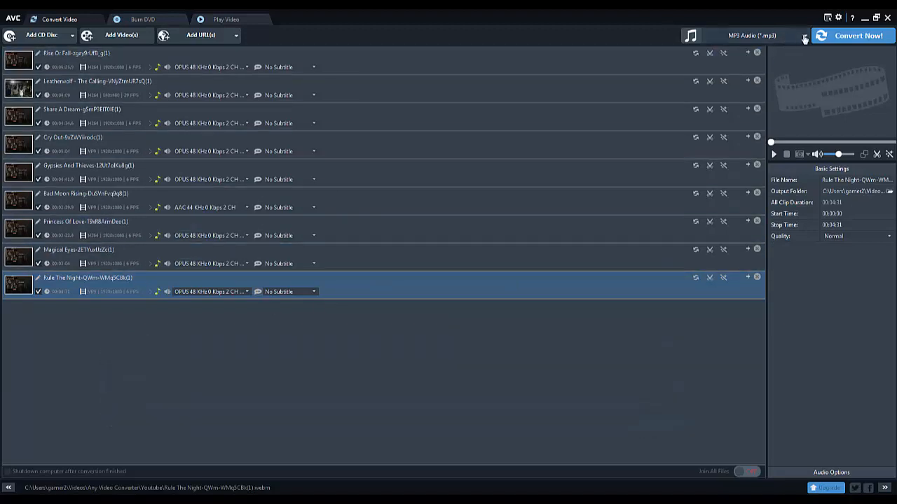
{"action": "left_click", "coordinate": [857, 36]}
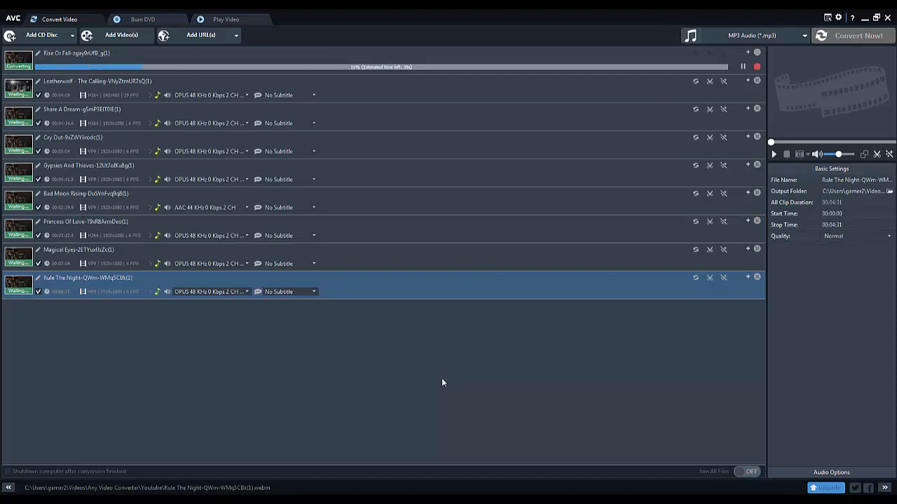
{"action": "left_click", "coordinate": [206, 35]}
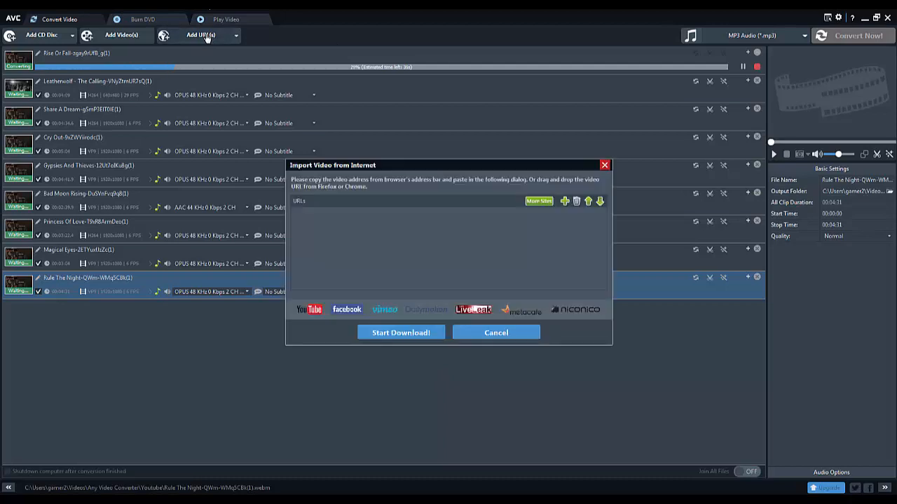
{"action": "left_click", "coordinate": [564, 201]}
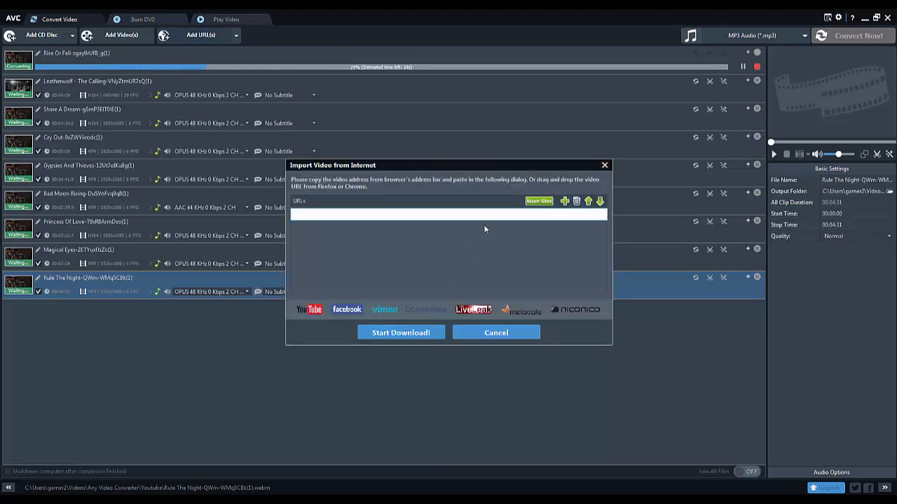
{"action": "left_click", "coordinate": [604, 165]}
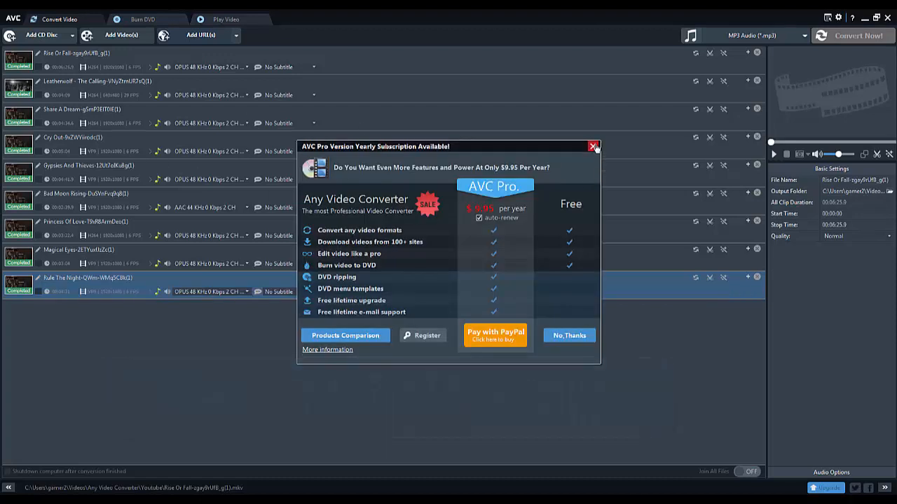
- Dismiss the AVC Pro offer and copy the path of the output folder holding the converted MP3 files
{"action": "left_click", "coordinate": [593, 147]}
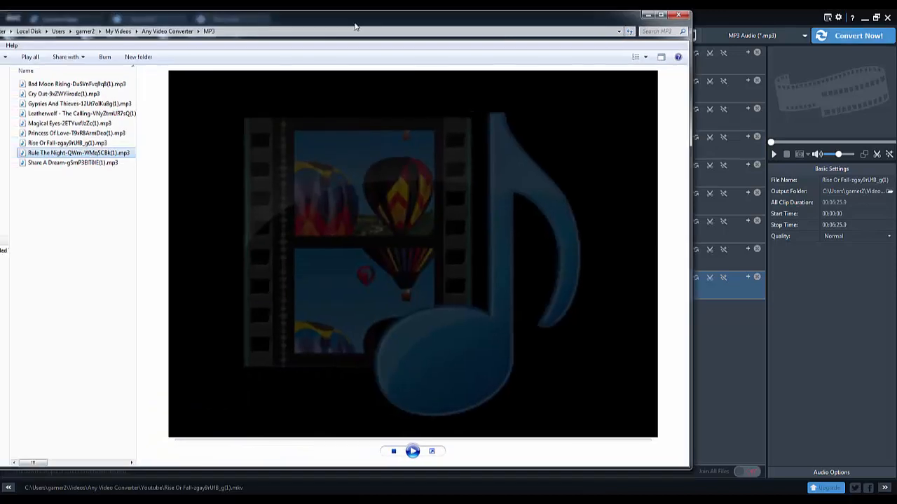
{"action": "left_click_drag", "start_coordinate": [354, 26], "coordinate": [478, 36]}
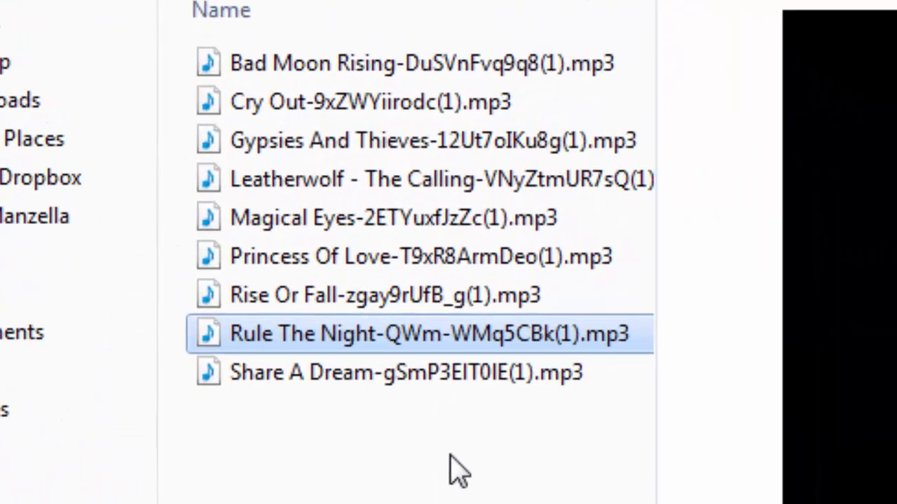
{"action": "left_click", "coordinate": [269, 239]}
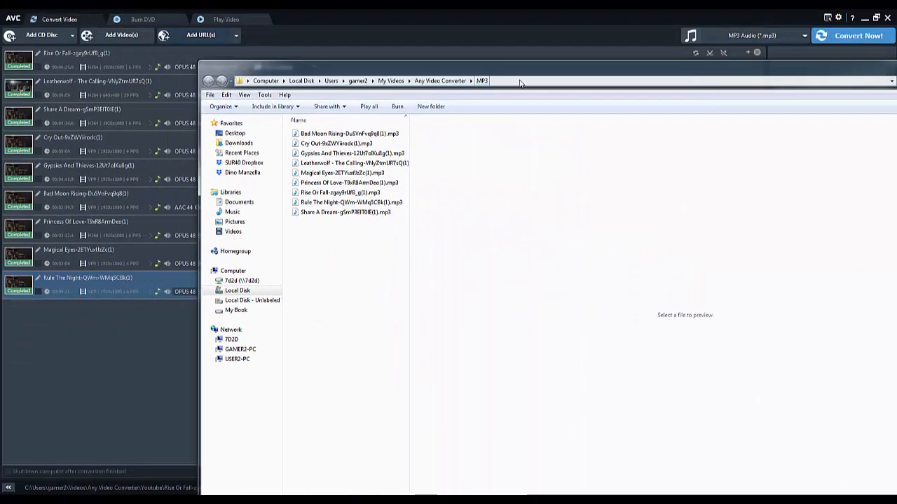
{"action": "left_click", "coordinate": [519, 83]}
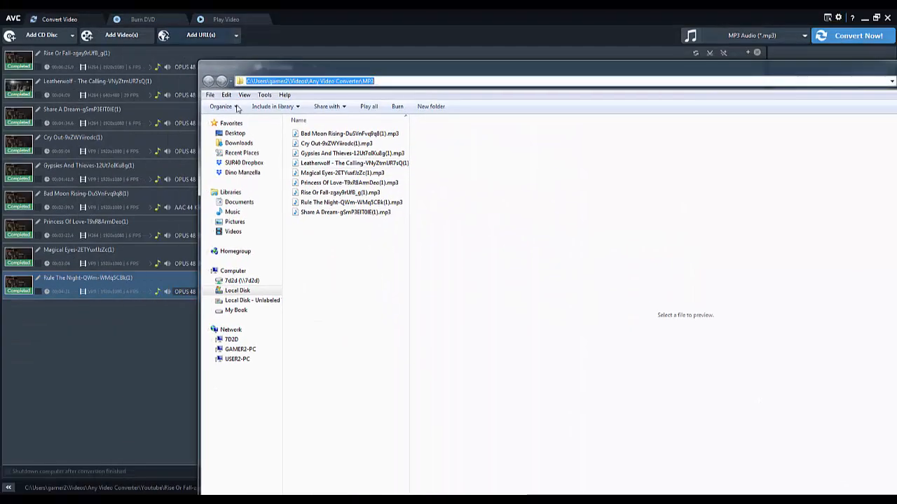
{"action": "right_click", "coordinate": [339, 82]}
{"action": "left_click", "coordinate": [370, 114]}
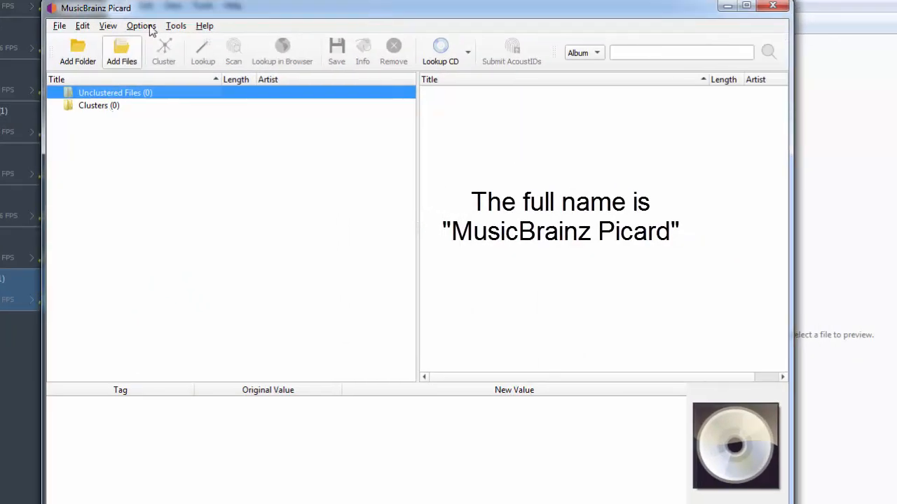
- In MusicBrainz Picard, add the converted MP3 folder using the copied path
{"action": "left_click", "coordinate": [78, 45]}
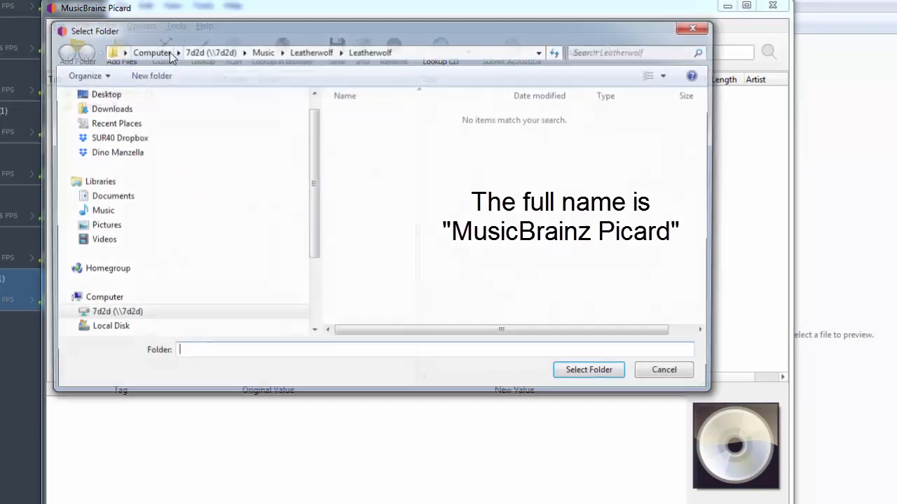
{"action": "left_click", "coordinate": [408, 51]}
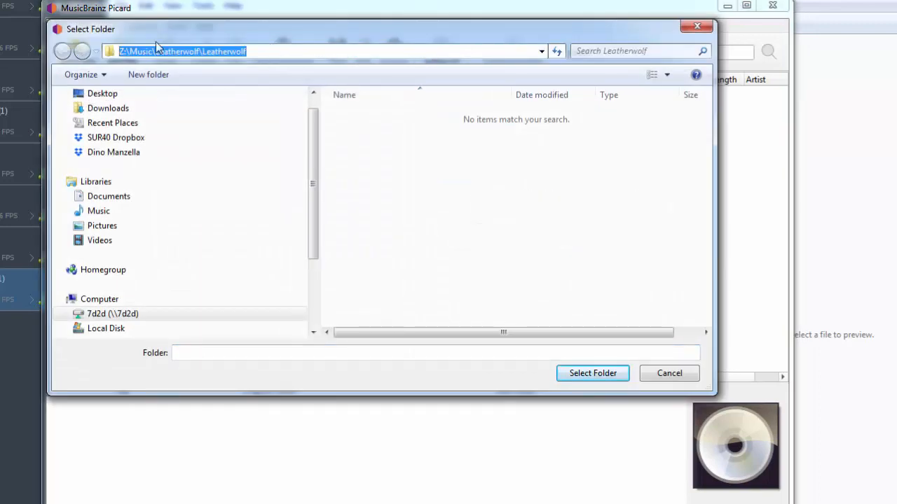
{"action": "key", "text": "ctrl+v"}
{"action": "left_click", "coordinate": [592, 373]}
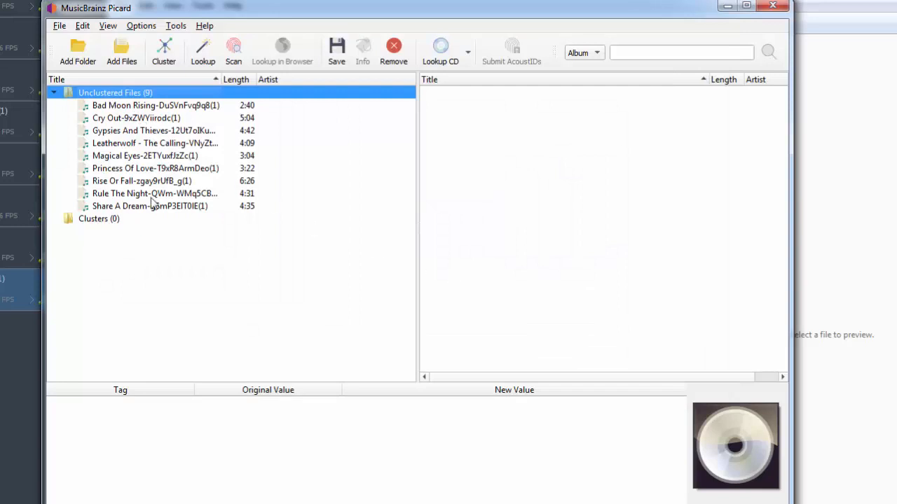
- Scan the unclustered files to identify them and expand the matched Leatherwolf album
{"action": "left_click_drag", "start_coordinate": [189, 8], "coordinate": [183, 34]}
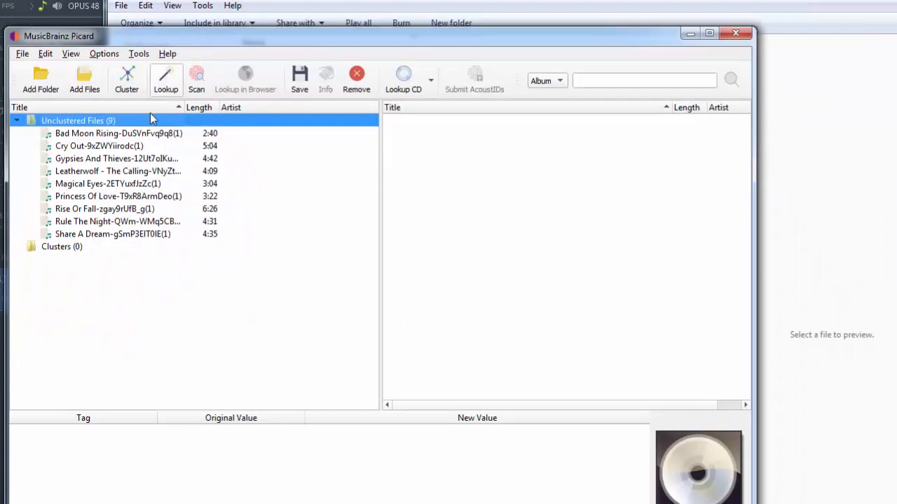
{"action": "left_click", "coordinate": [194, 78]}
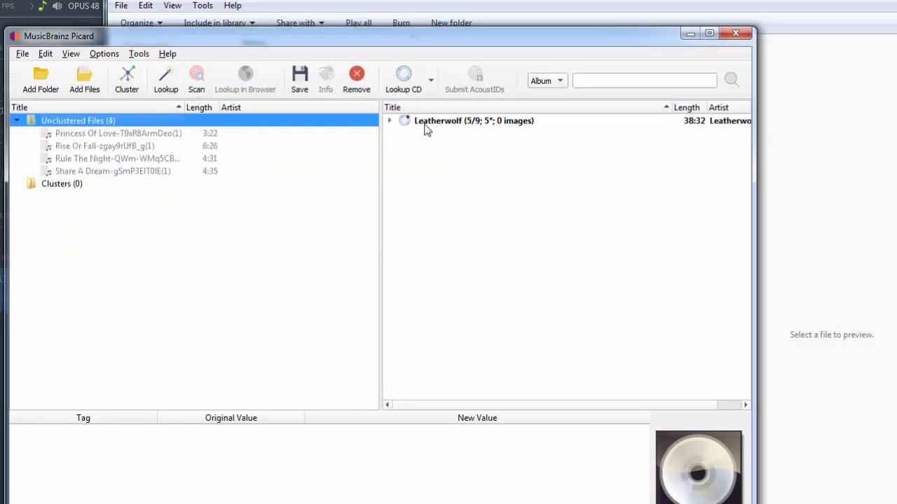
{"action": "left_click", "coordinate": [390, 121]}
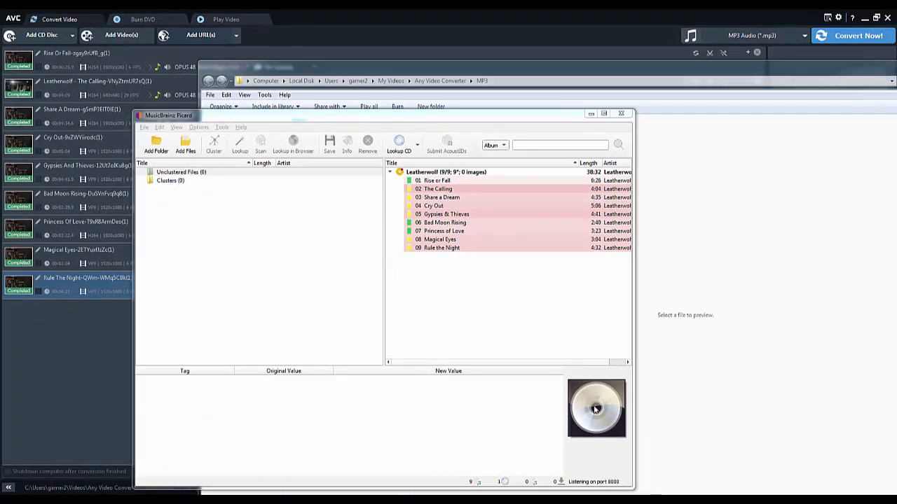
- Review the proposed tags of the Leatherwolf album and of The Calling, Share a Dream and Gypsies & Thieves
{"action": "left_click", "coordinate": [470, 174]}
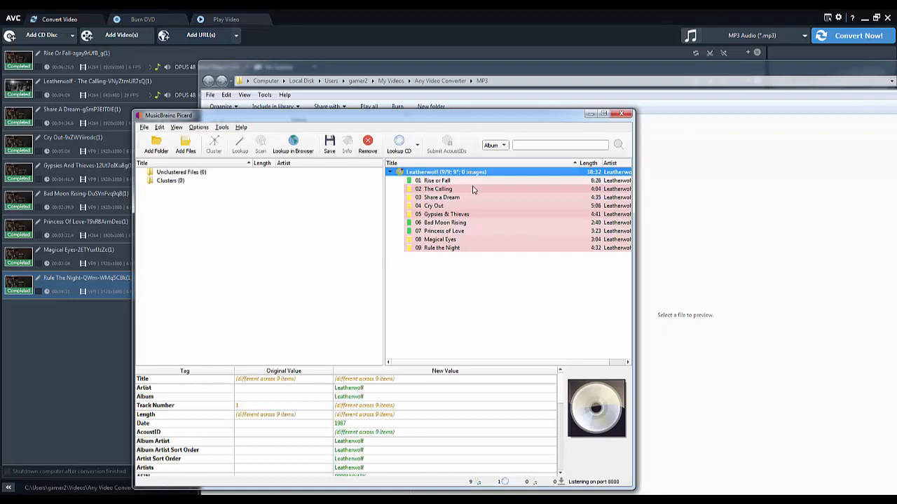
{"action": "left_click", "coordinate": [473, 190]}
{"action": "left_click", "coordinate": [475, 198]}
{"action": "left_click", "coordinate": [476, 214]}
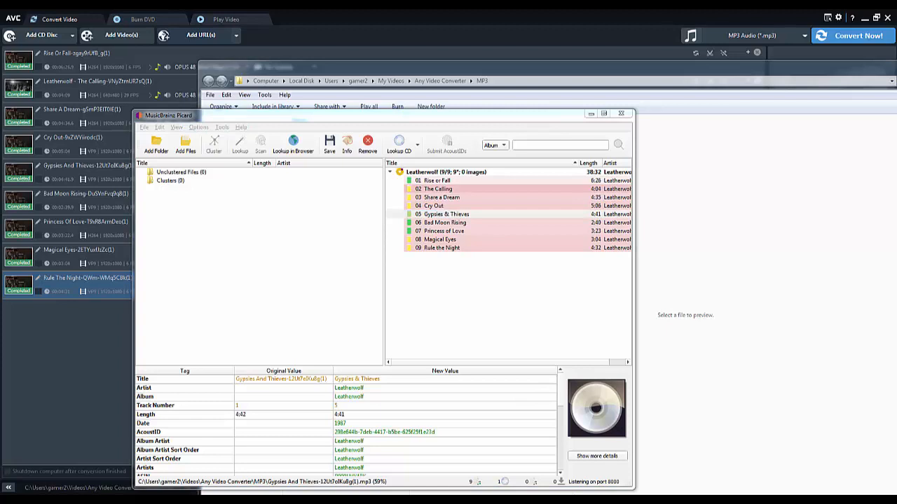
- In the browser, find images for "leatherwolf cd" and copy an album cover to the desktop, replacing the existing file
{"action": "key", "text": "alt+Tab"}
{"action": "left_click", "coordinate": [277, 151]}
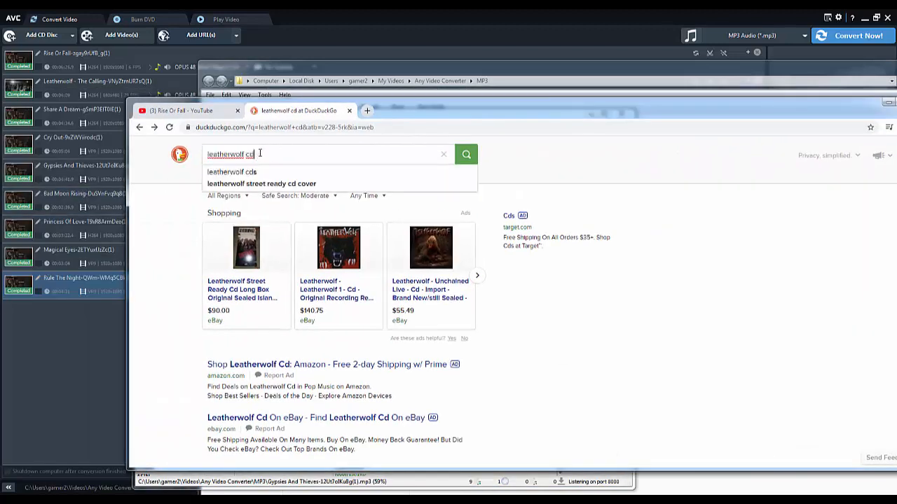
{"action": "left_click", "coordinate": [466, 154]}
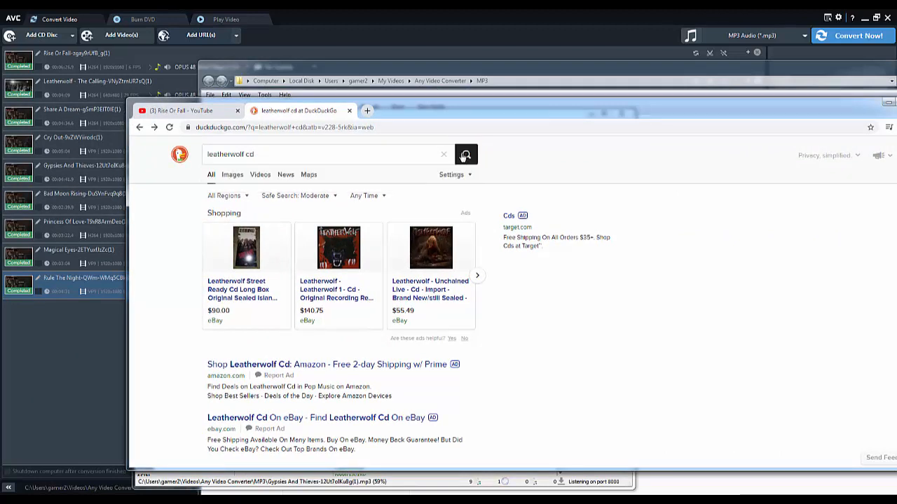
{"action": "left_click", "coordinate": [230, 176]}
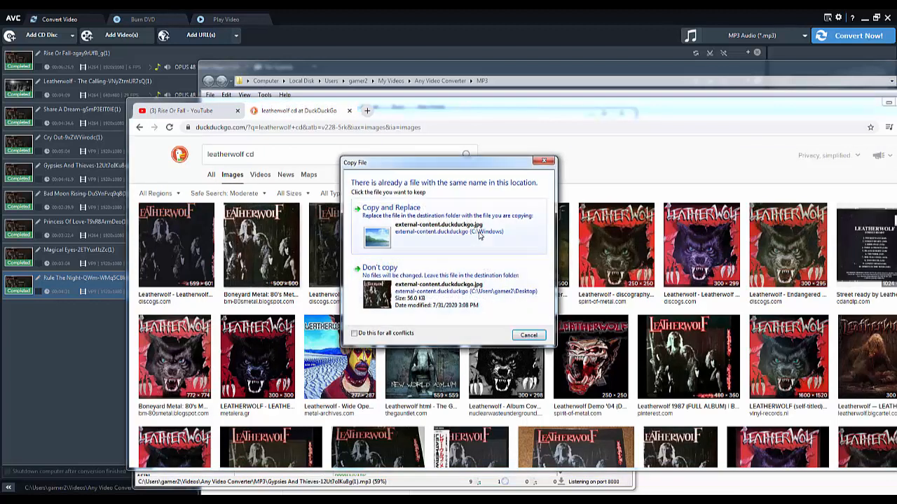
{"action": "left_click", "coordinate": [480, 231]}
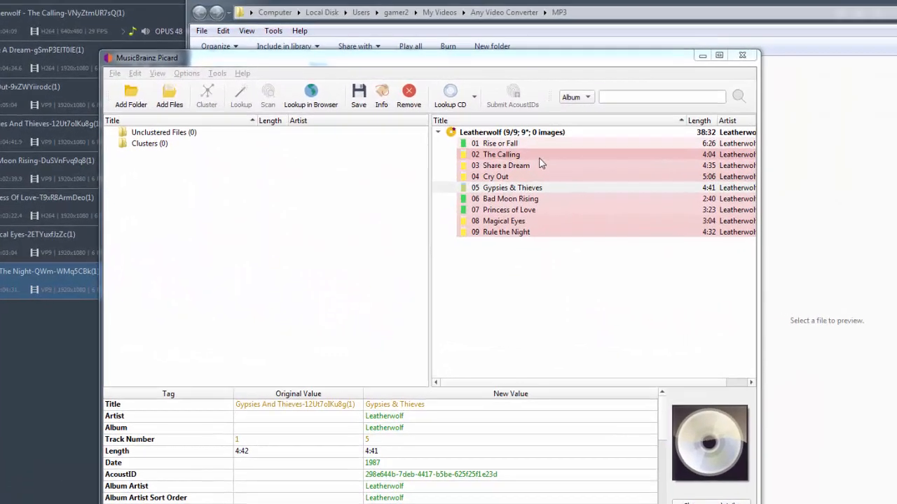
- In MusicBrainz Picard, check the cover art of the Leatherwolf album and several of its tracks, including The Calling and Rise or Fall
{"action": "left_click", "coordinate": [466, 176]}
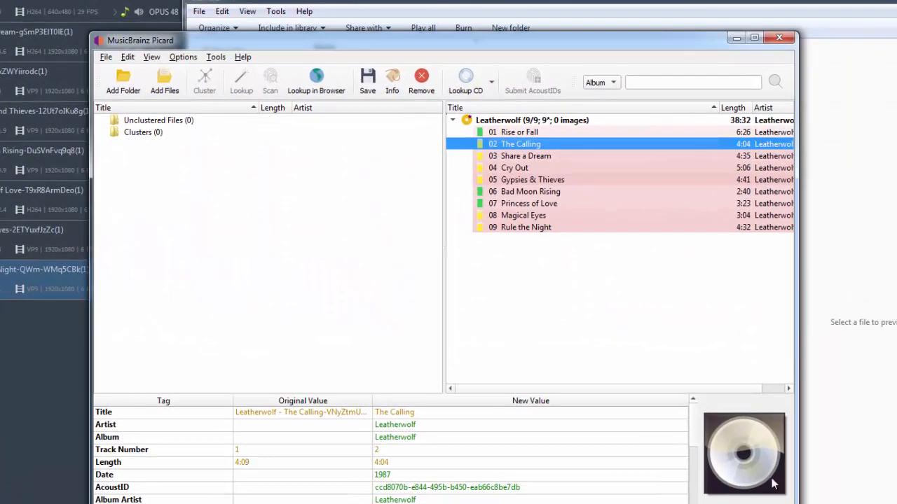
{"action": "left_click", "coordinate": [544, 122]}
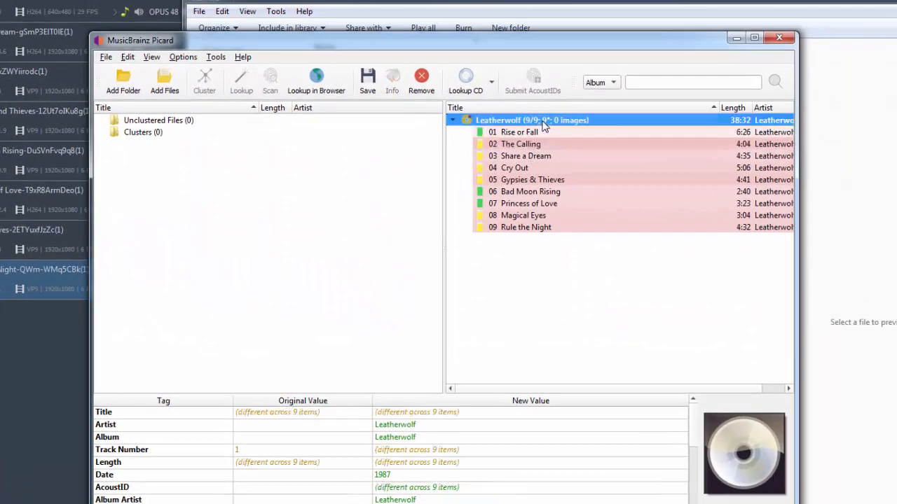
{"action": "left_click", "coordinate": [539, 133]}
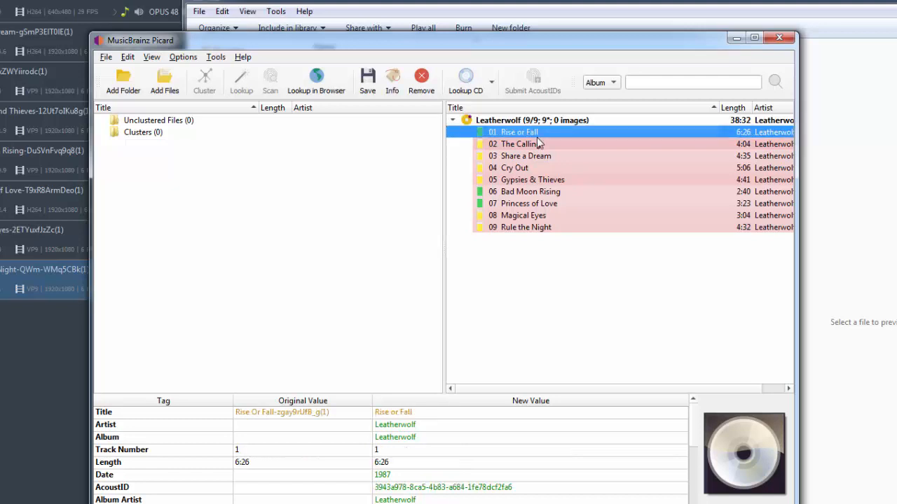
{"action": "left_click", "coordinate": [536, 168]}
{"action": "left_click", "coordinate": [537, 180]}
- Add the Leatherwolf cover image to track 07 Princess of Love and compare its artwork with Bad Moon Rising
{"action": "left_click", "coordinate": [535, 204]}
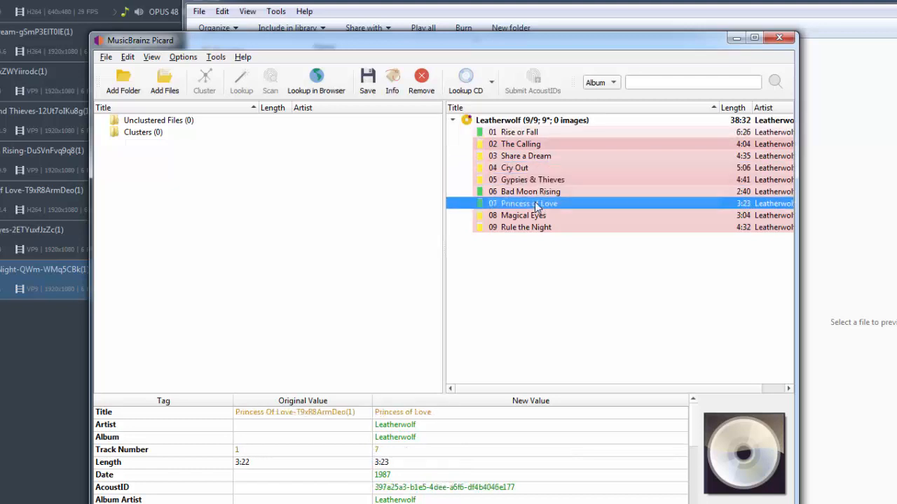
{"action": "left_click_drag", "start_coordinate": [711, 404], "coordinate": [746, 449]}
{"action": "left_click", "coordinate": [536, 192]}
{"action": "left_click", "coordinate": [547, 203]}
{"action": "left_click", "coordinate": [548, 194]}
{"action": "left_click", "coordinate": [552, 204]}
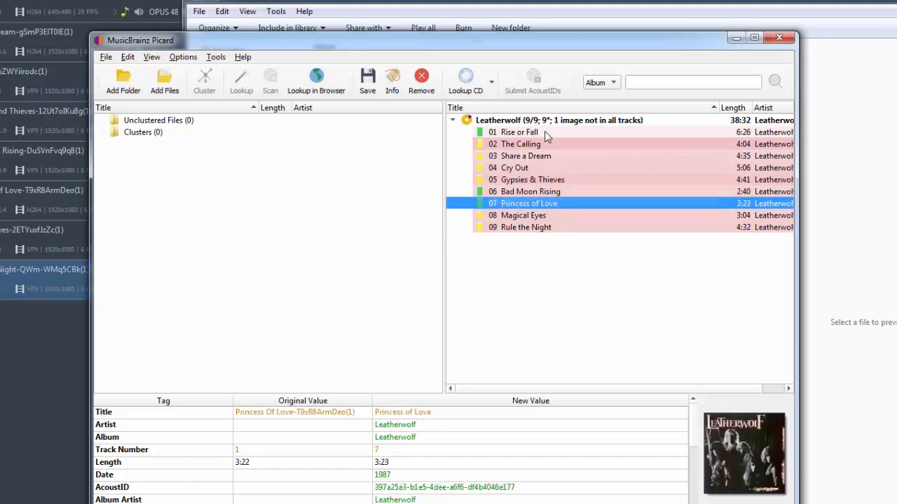
- Apply the Leatherwolf cover image to the whole album and check the artwork of its tracks through 06 Bad Moon Rising
{"action": "left_click", "coordinate": [550, 122]}
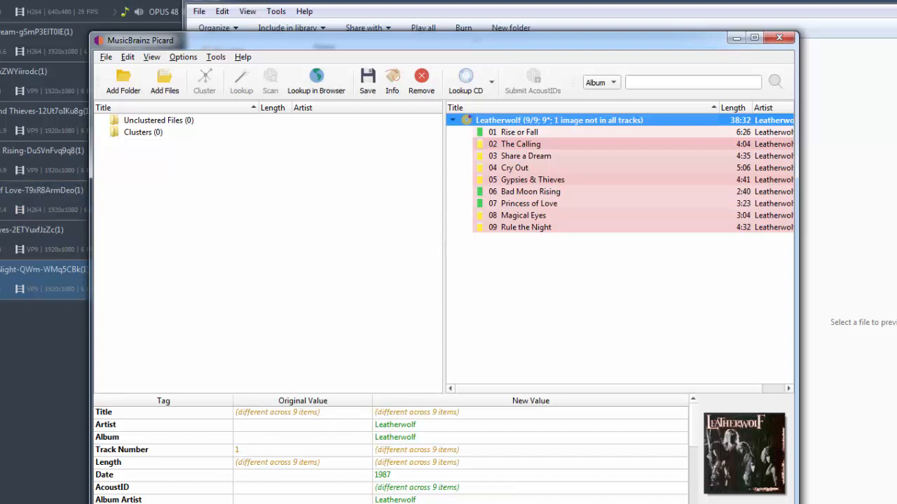
{"action": "left_click", "coordinate": [543, 503]}
{"action": "left_click_drag", "start_coordinate": [753, 462], "coordinate": [753, 462]}
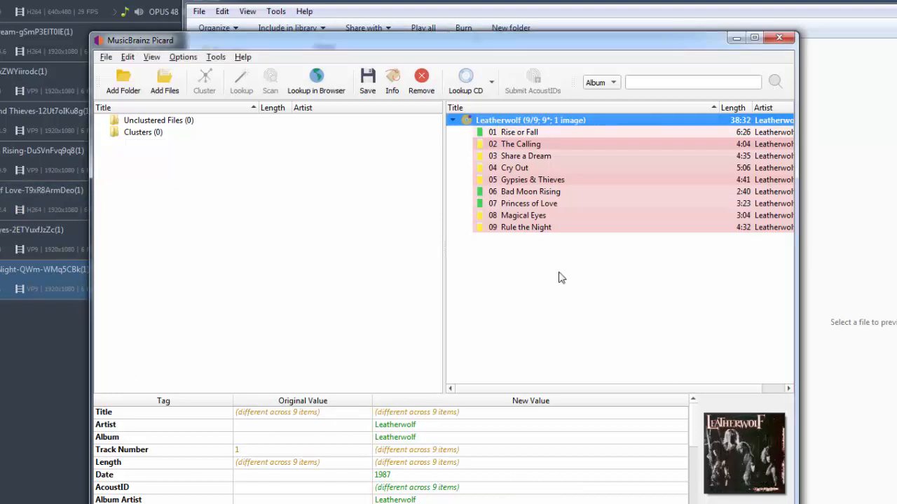
{"action": "key", "text": "Down"}
{"action": "key", "text": "Down"}
{"action": "key", "text": "Down"}
{"action": "key", "text": "Down"}
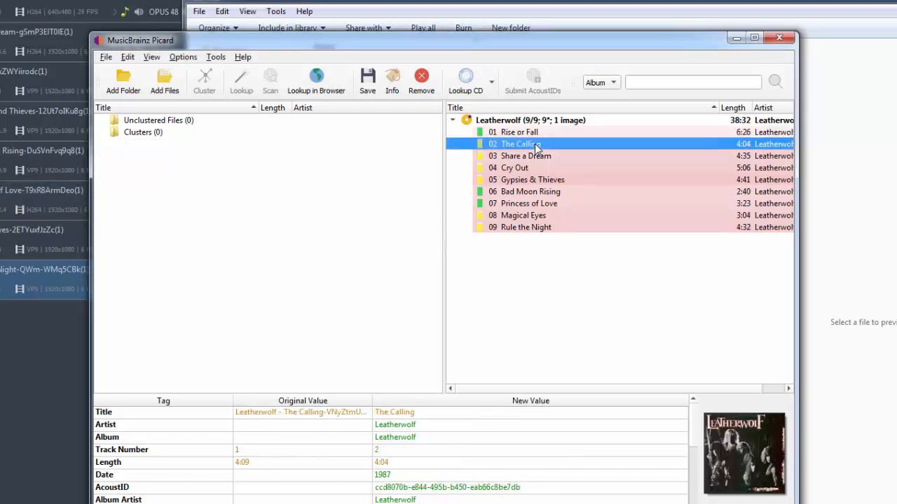
{"action": "key", "text": "Down"}
{"action": "key", "text": "Down"}
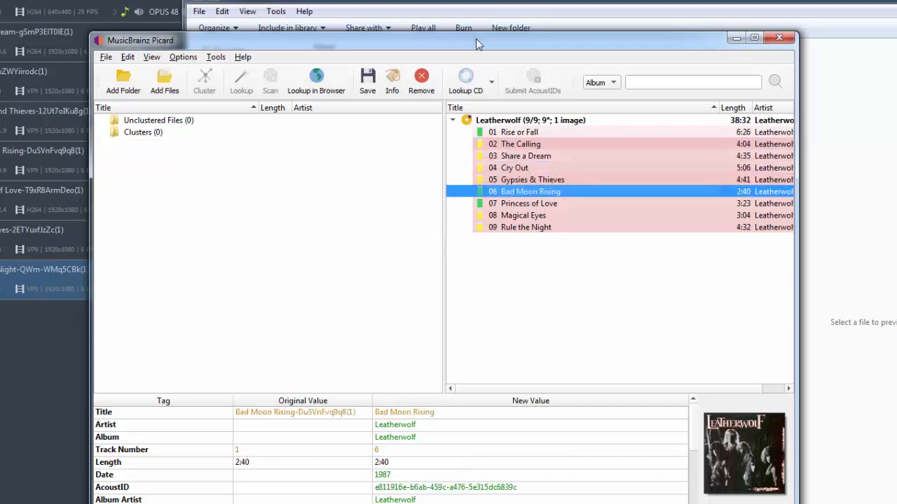
- Move the MusicBrainz Picard window clear of the MP3 file list and save the new tags to track 06 Bad Moon Rising
{"action": "left_click_drag", "start_coordinate": [494, 36], "coordinate": [529, 331]}
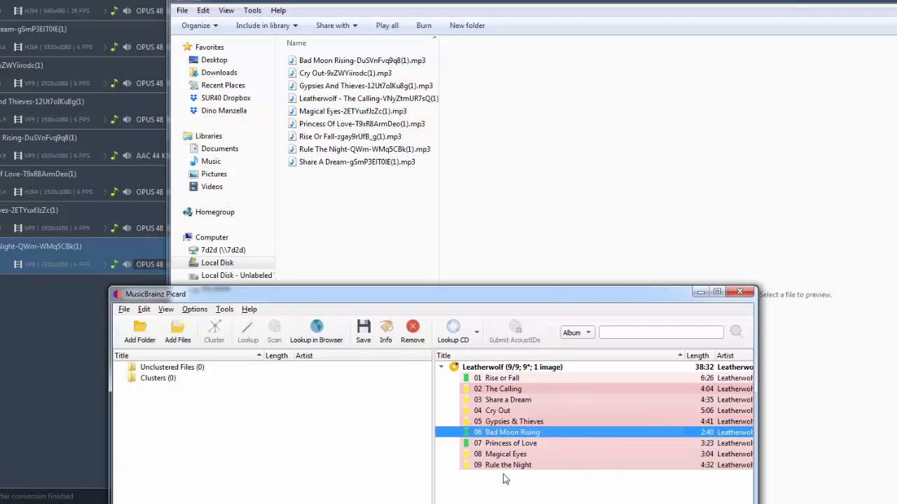
{"action": "left_click_drag", "start_coordinate": [462, 298], "coordinate": [480, 90]}
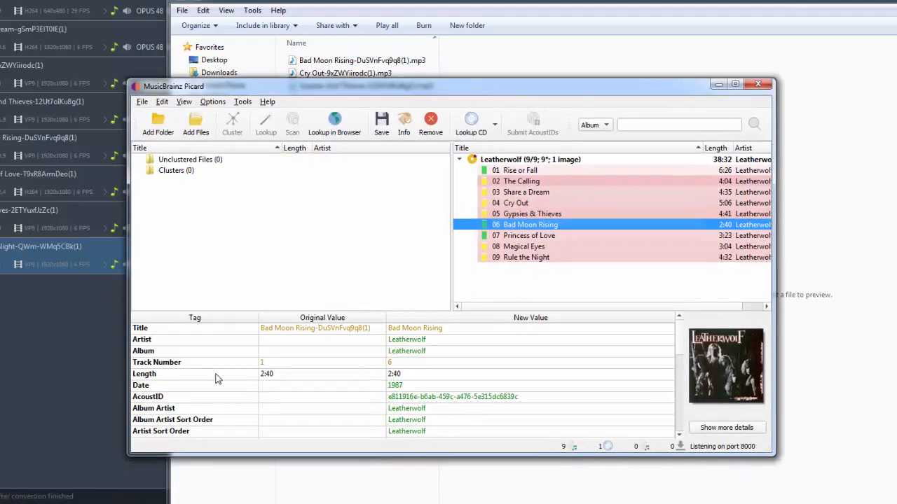
{"action": "left_click_drag", "start_coordinate": [511, 95], "coordinate": [477, 323]}
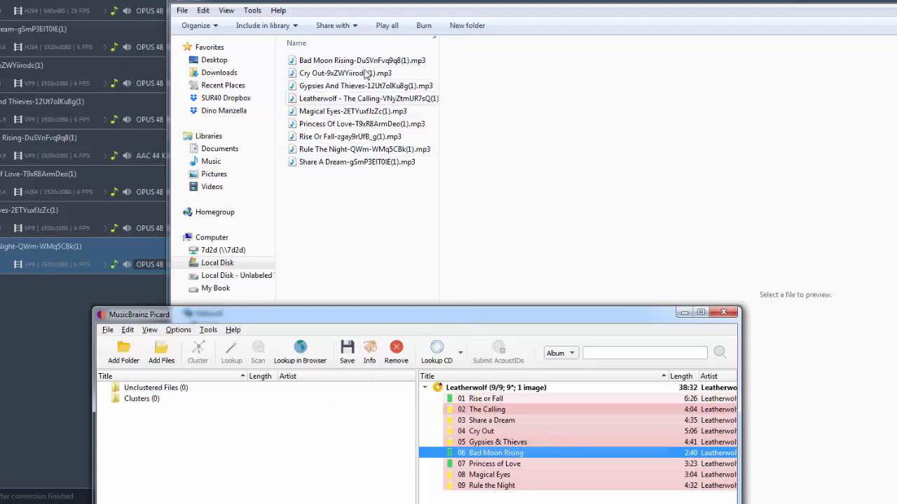
{"action": "left_click", "coordinate": [346, 350]}
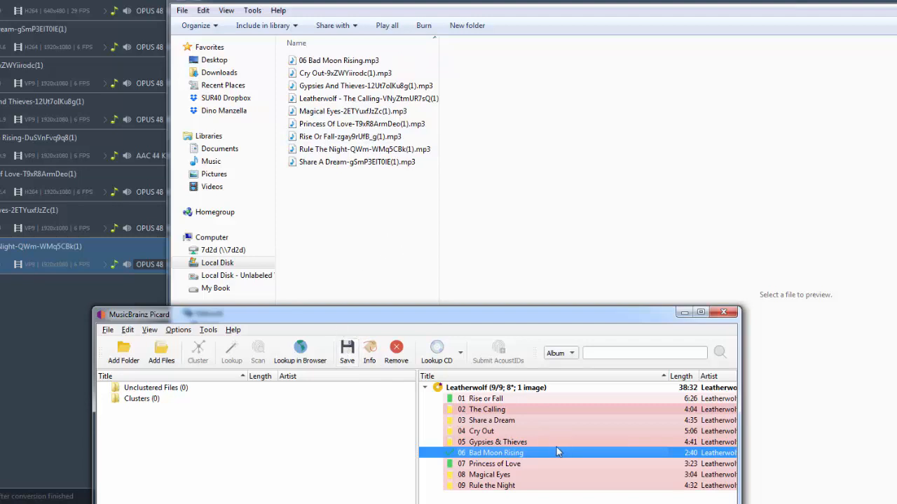
- Save the new tags to the entire Leatherwolf album and minimize MusicBrainz Picard to reveal the MP3 folder
{"action": "left_click", "coordinate": [498, 387]}
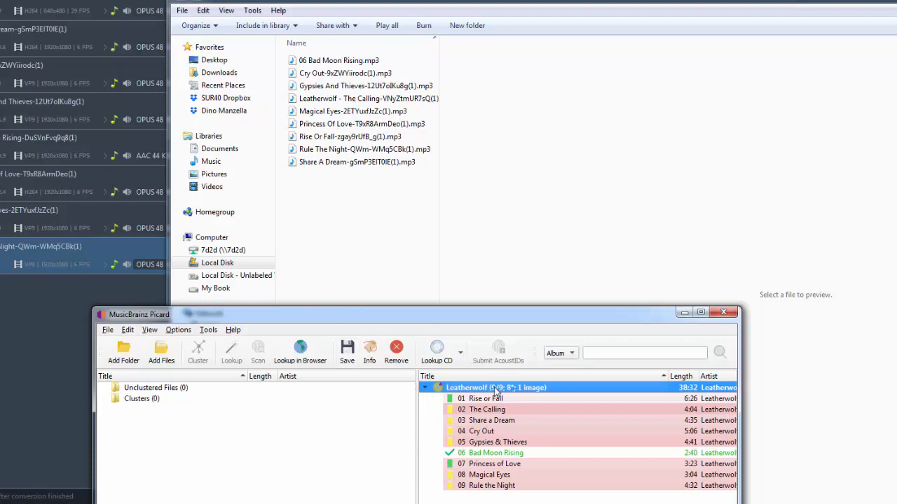
{"action": "left_click", "coordinate": [347, 352]}
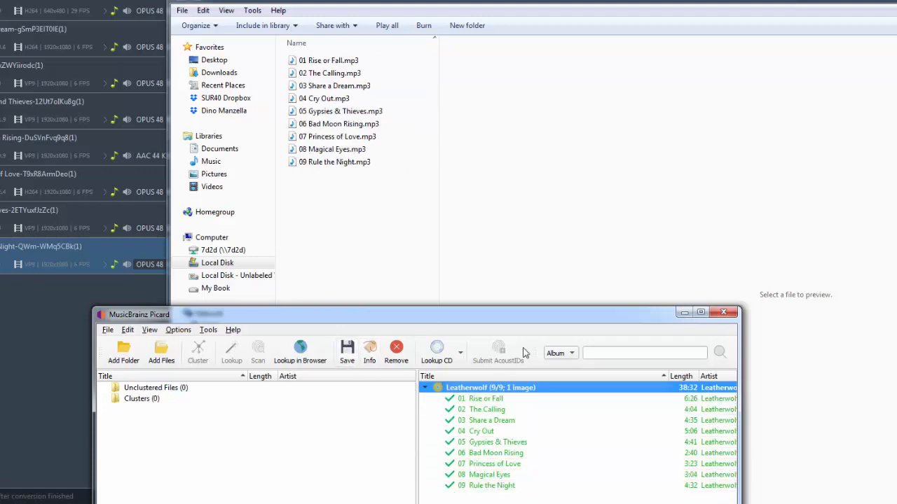
{"action": "left_click_drag", "start_coordinate": [550, 313], "coordinate": [507, 66]}
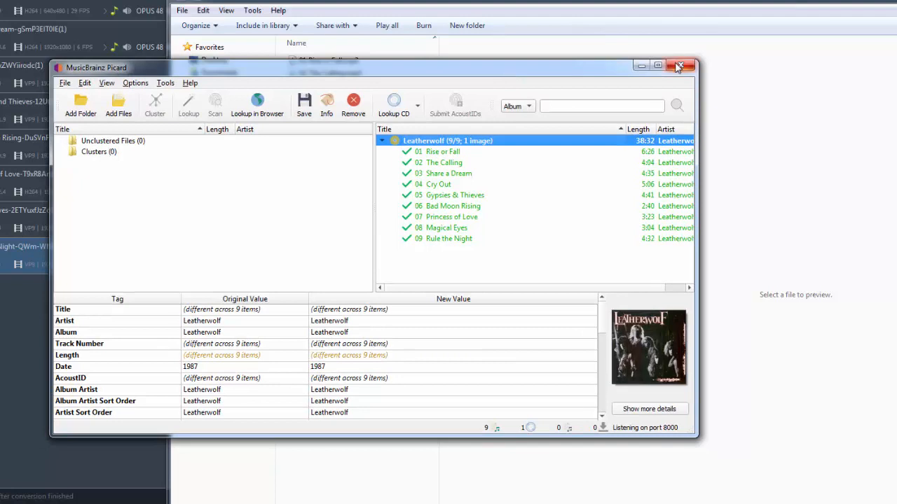
{"action": "left_click", "coordinate": [639, 66]}
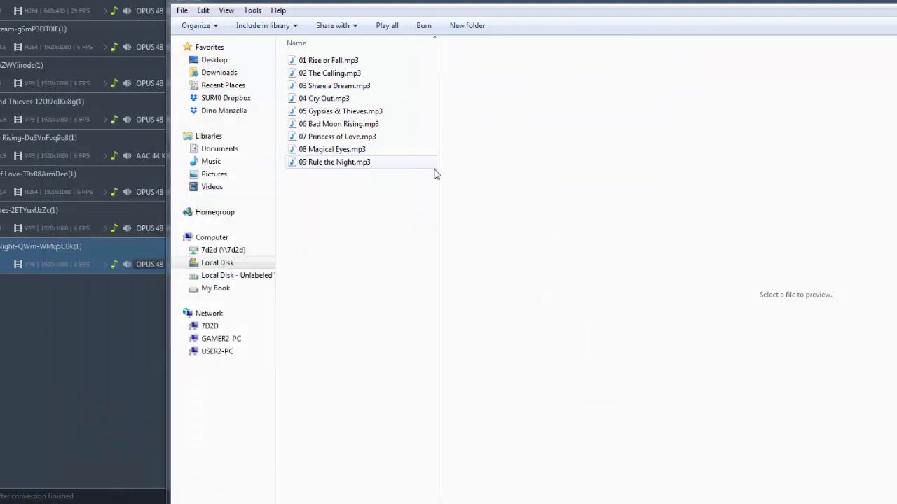